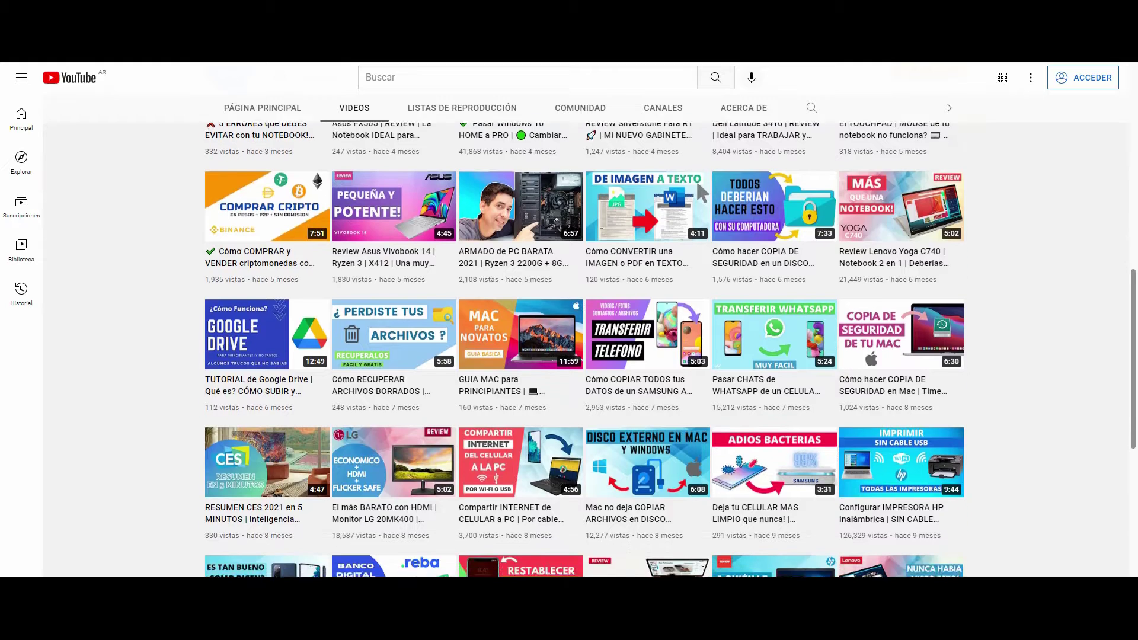
pyautogui.scroll(-3, 584, 350)
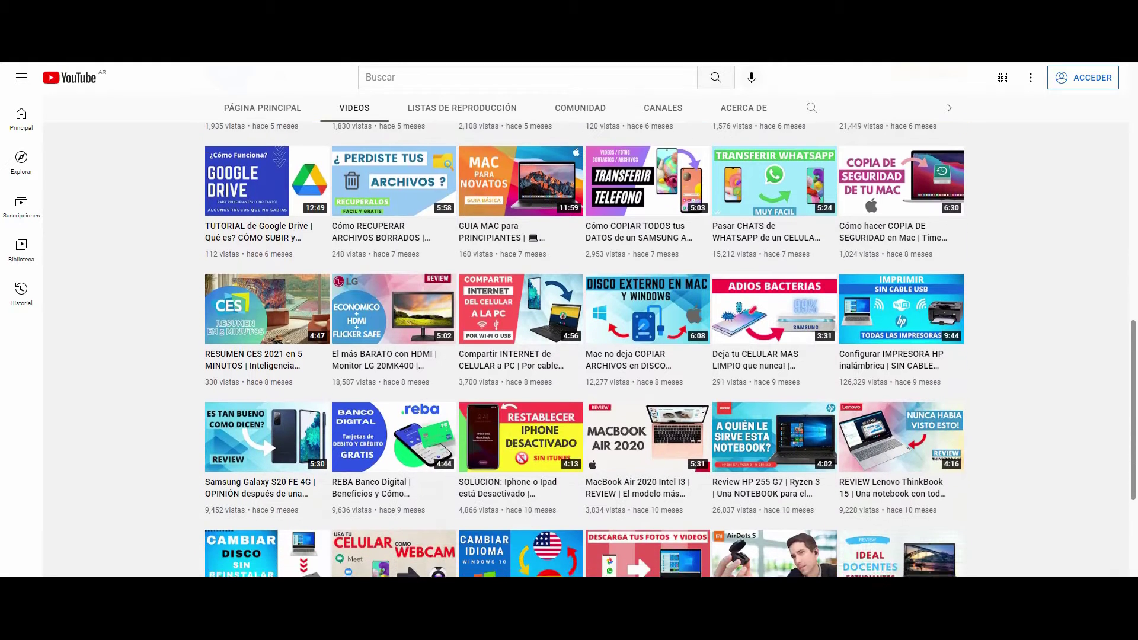
pyautogui.scroll(-3, 584, 350)
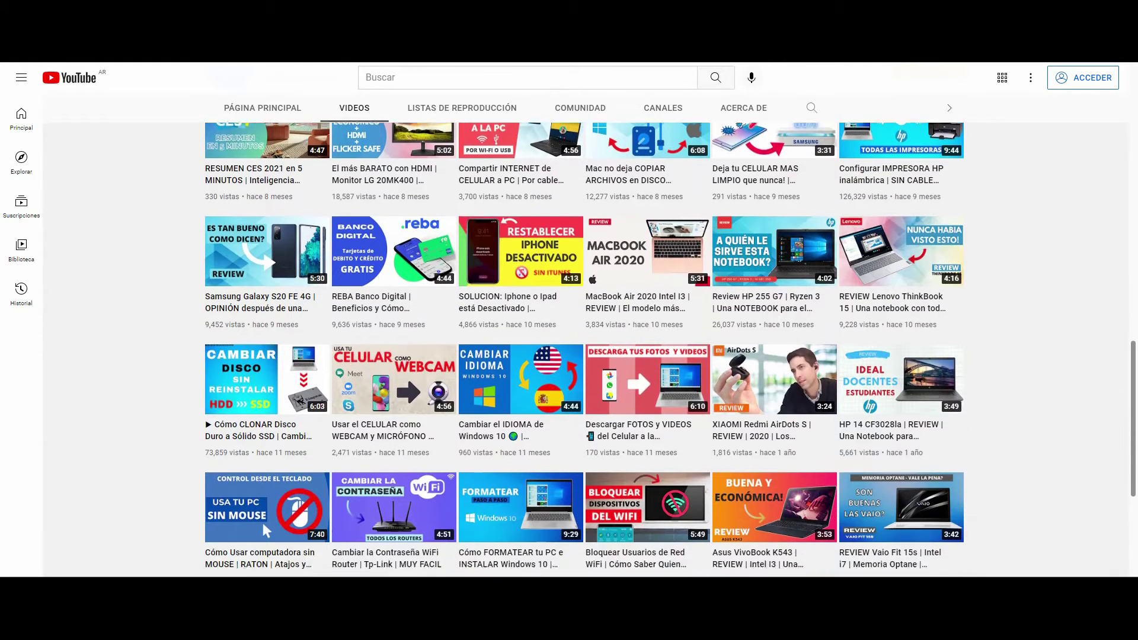
pyautogui.scroll(-4, 584, 350)
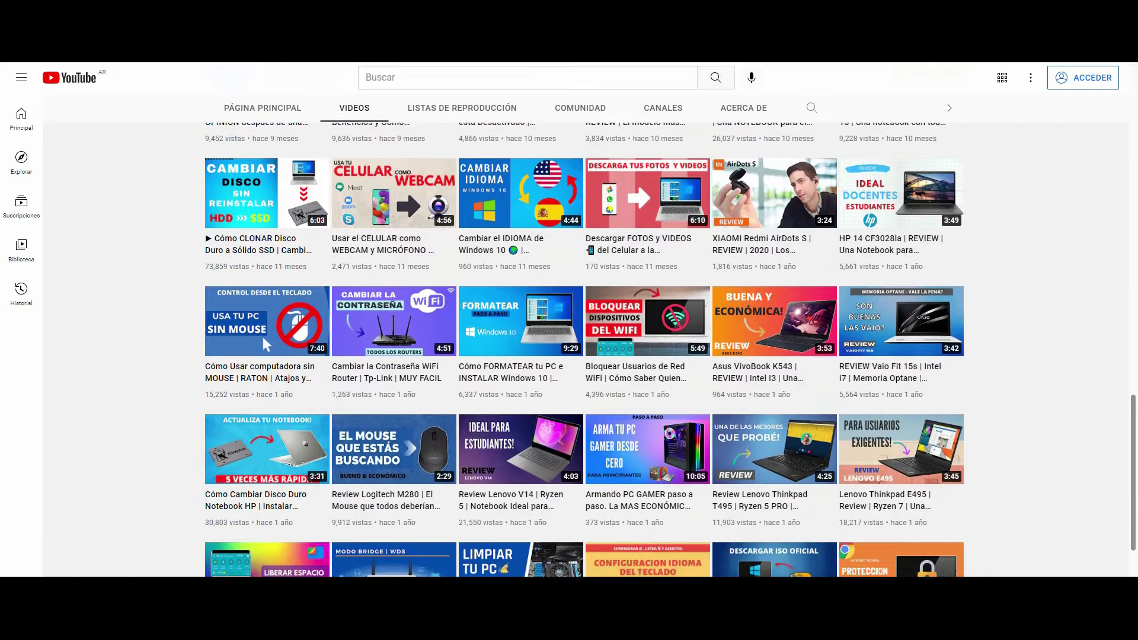
pyautogui.scroll(-1, 584, 350)
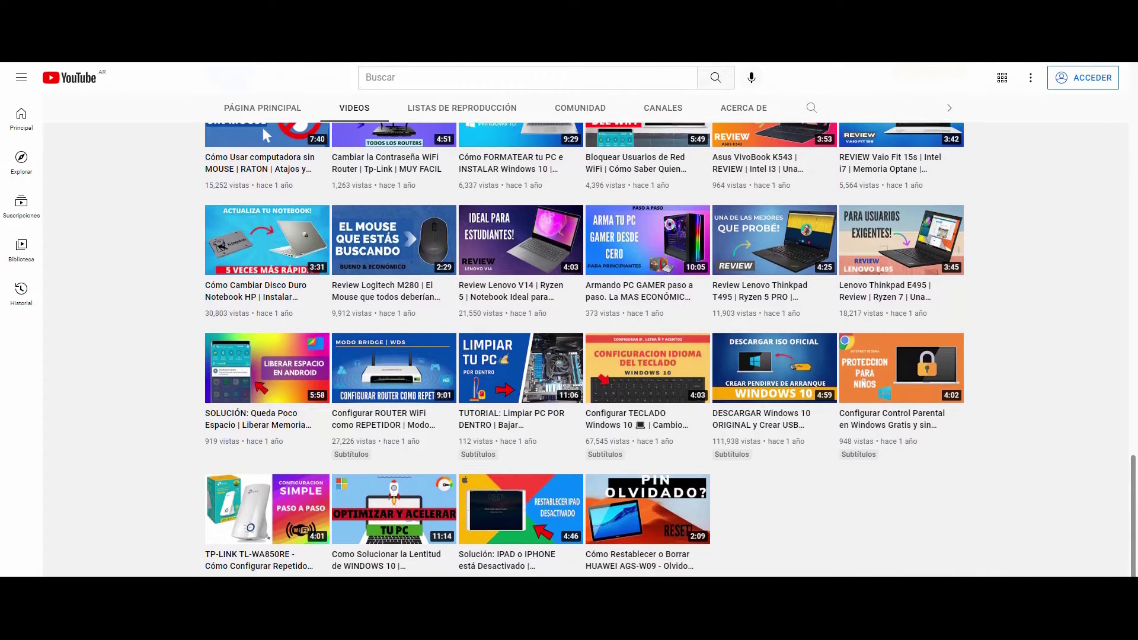
pyautogui.scroll(2, 584, 350)
pyautogui.scroll(2, 584, 350)
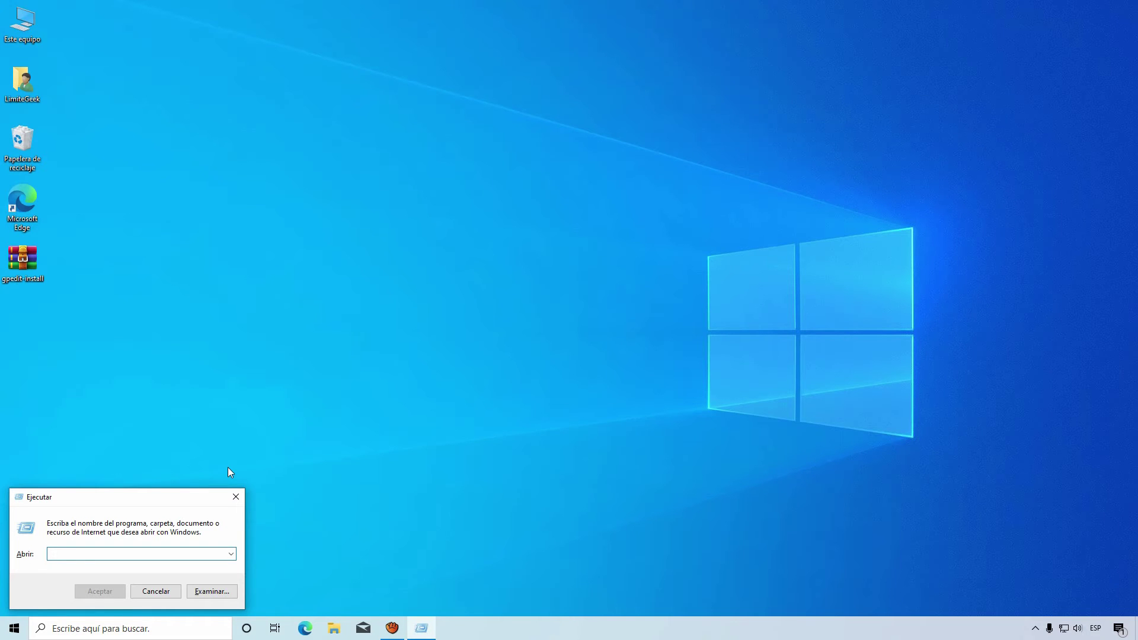
# Try to open the Local Group Policy Editor by running gpedit.msc, and close the Run dialog.
pyautogui.write('gpedit.msc')
pyautogui.press('Return')
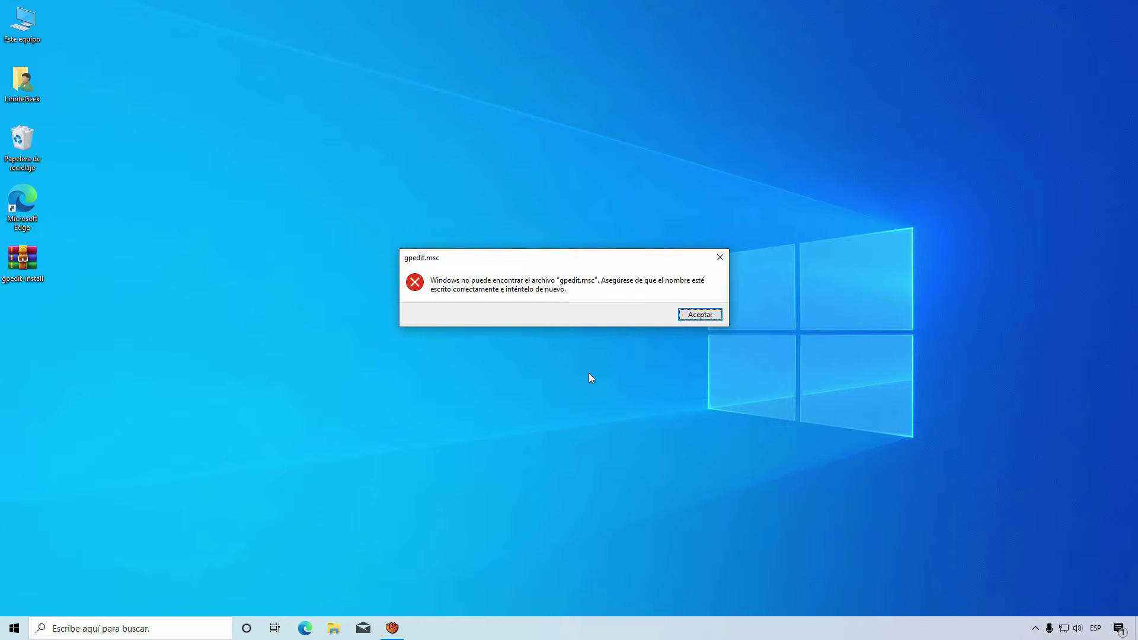
pyautogui.click(720, 257)
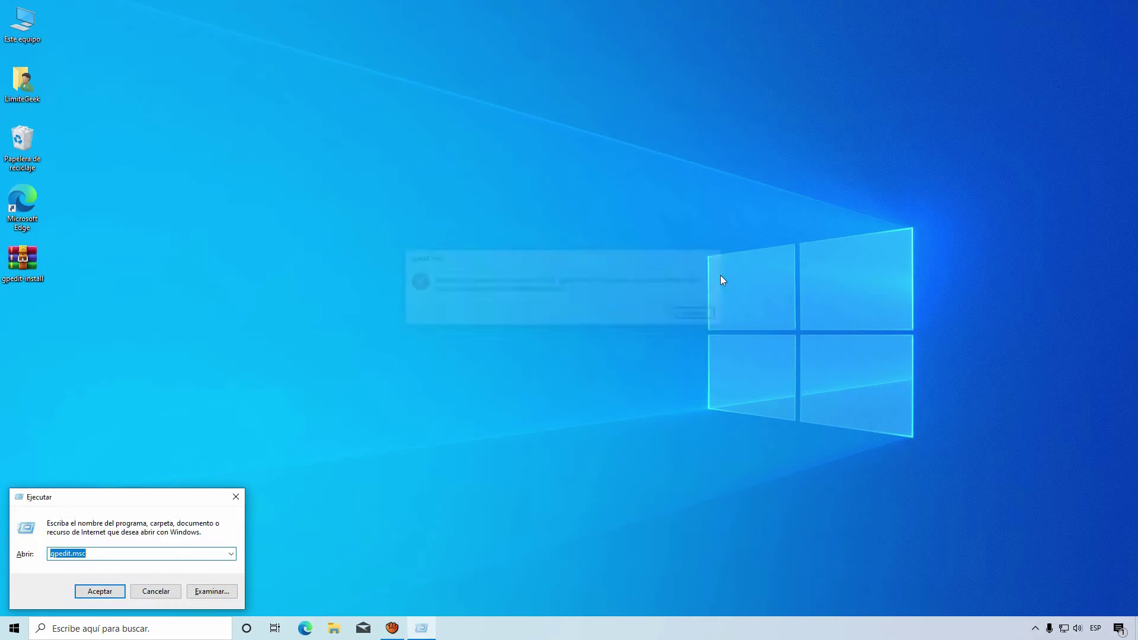
pyautogui.click(236, 498)
# Examine the Windows edition and system type in the computer's properties.
pyautogui.rightClick(30, 23)
pyautogui.click(67, 162)
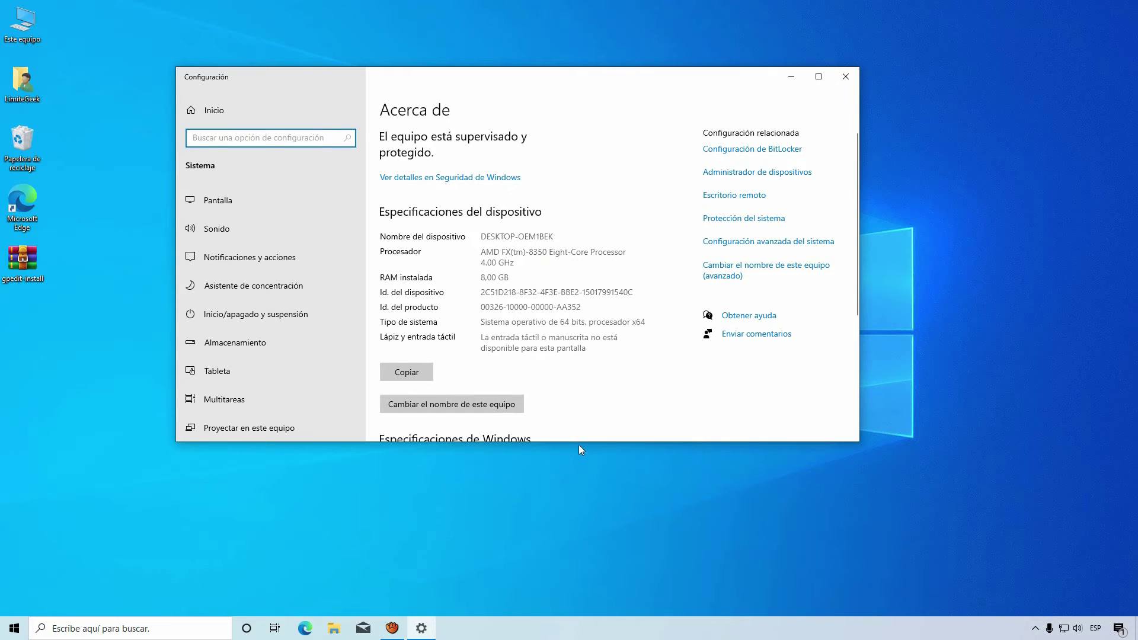
pyautogui.moveTo(579, 444); pyautogui.dragTo(578, 479)
pyautogui.scroll(-3, 581, 323)
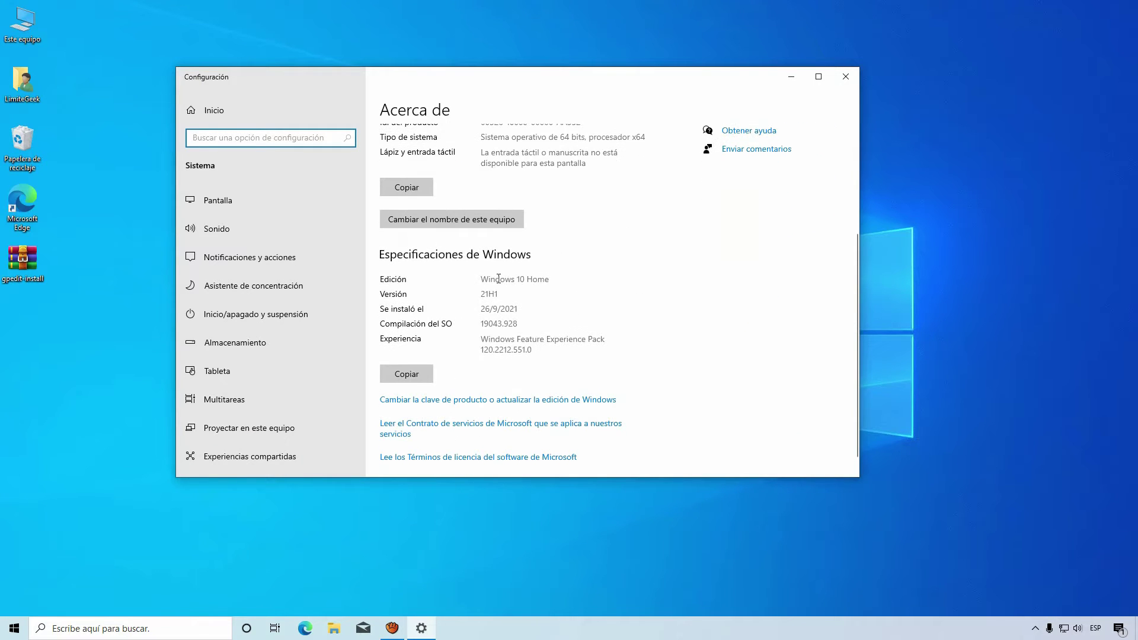
pyautogui.moveTo(504, 280); pyautogui.dragTo(574, 279)
pyautogui.scroll(1, 575, 279)
pyautogui.moveTo(560, 199); pyautogui.dragTo(620, 201)
pyautogui.click(609, 354)
pyautogui.scroll(-1, 609, 354)
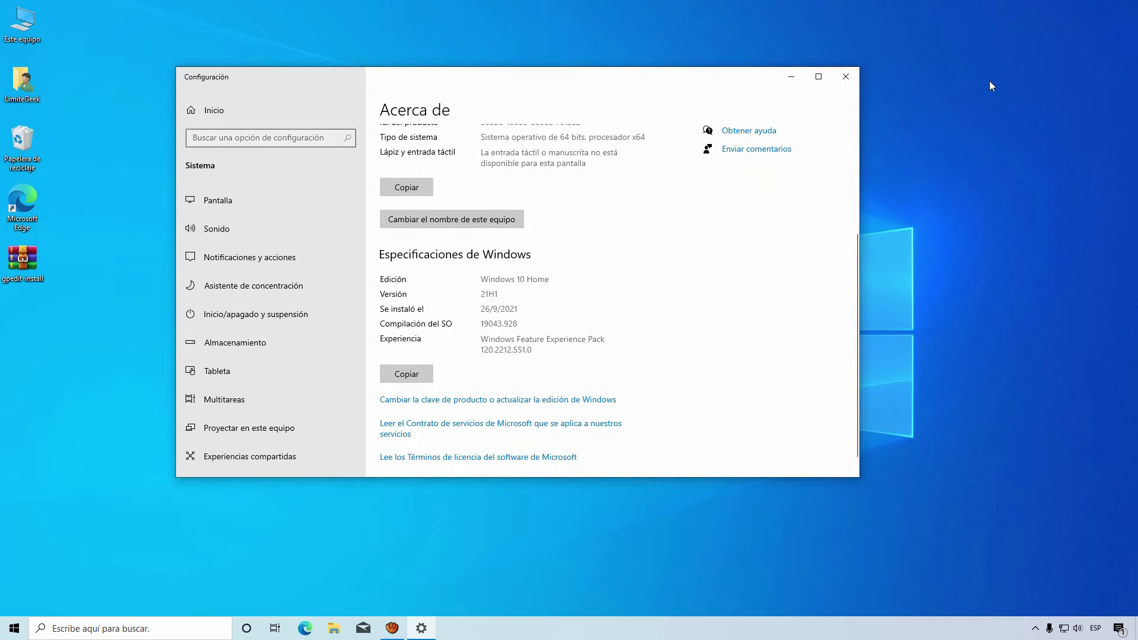
pyautogui.click(846, 76)
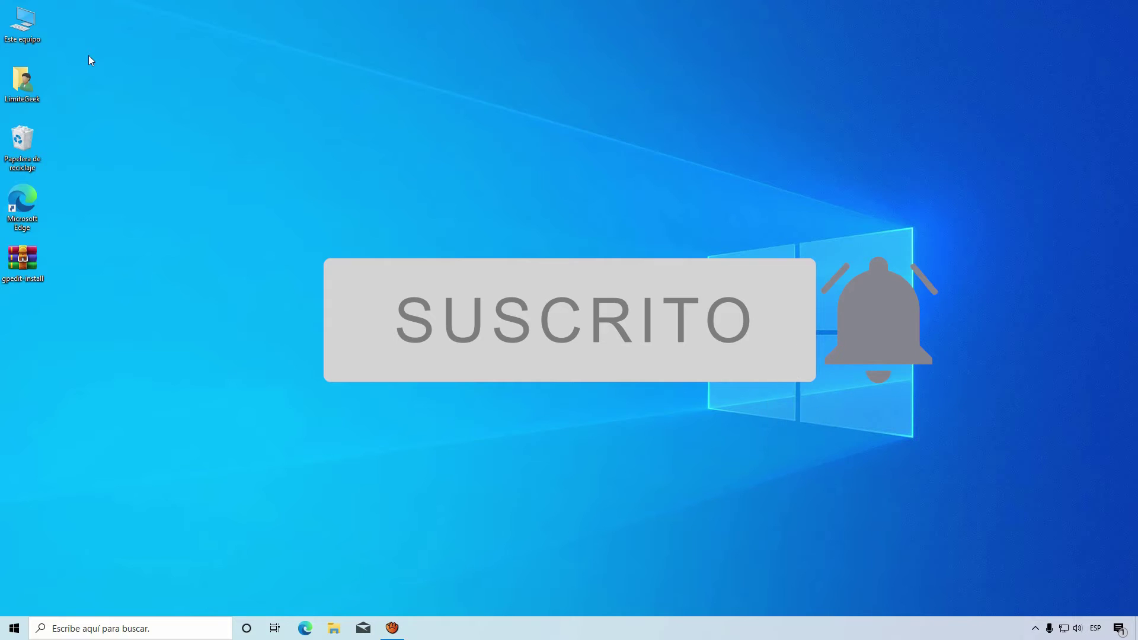
# Open the system protection settings from the computer's advanced system configuration.
pyautogui.rightClick(23, 29)
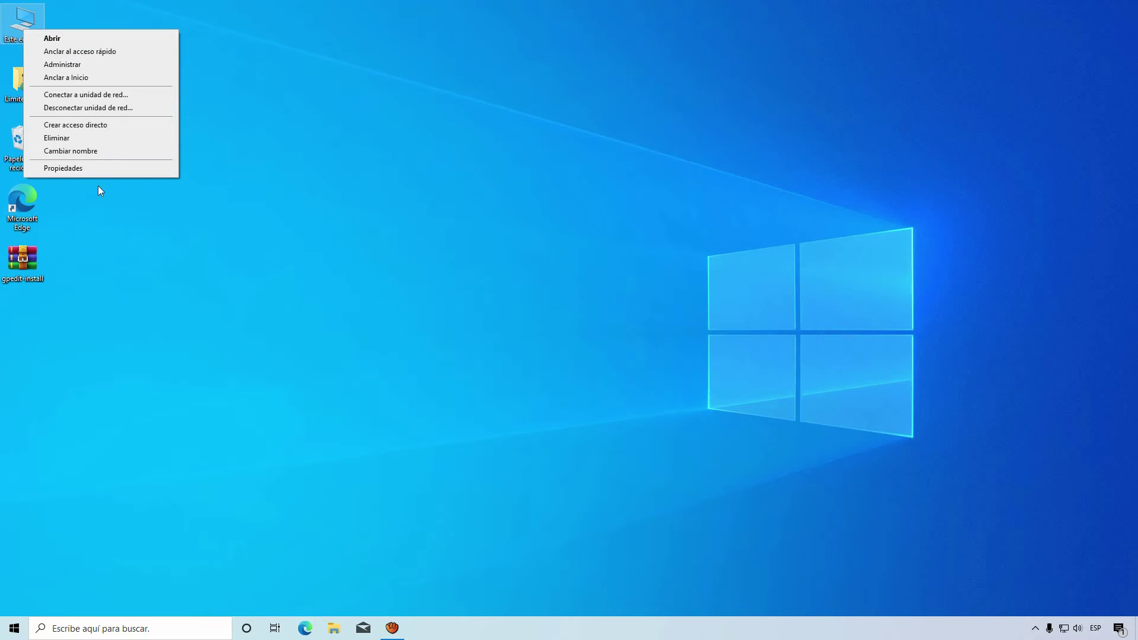
pyautogui.rightClick(24, 25)
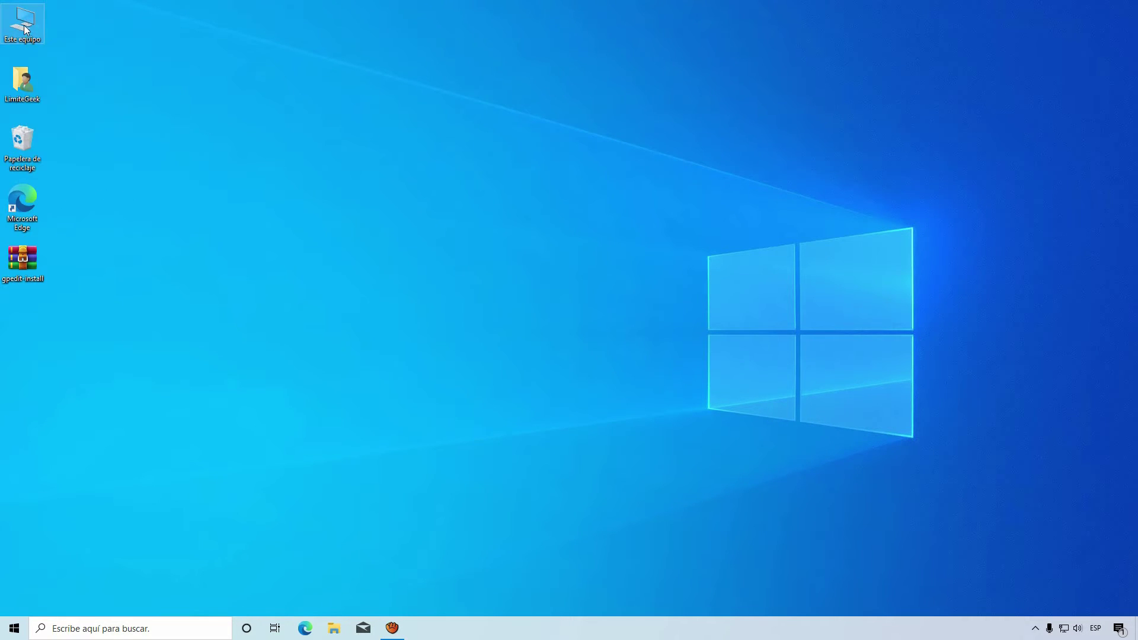
pyautogui.click(84, 164)
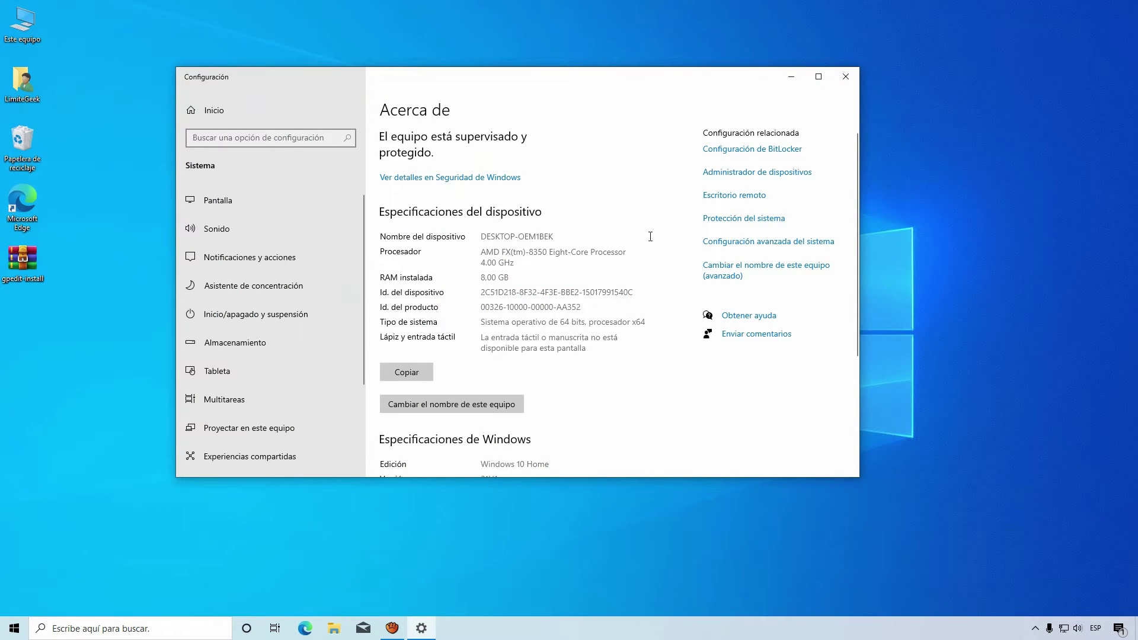
pyautogui.click(770, 244)
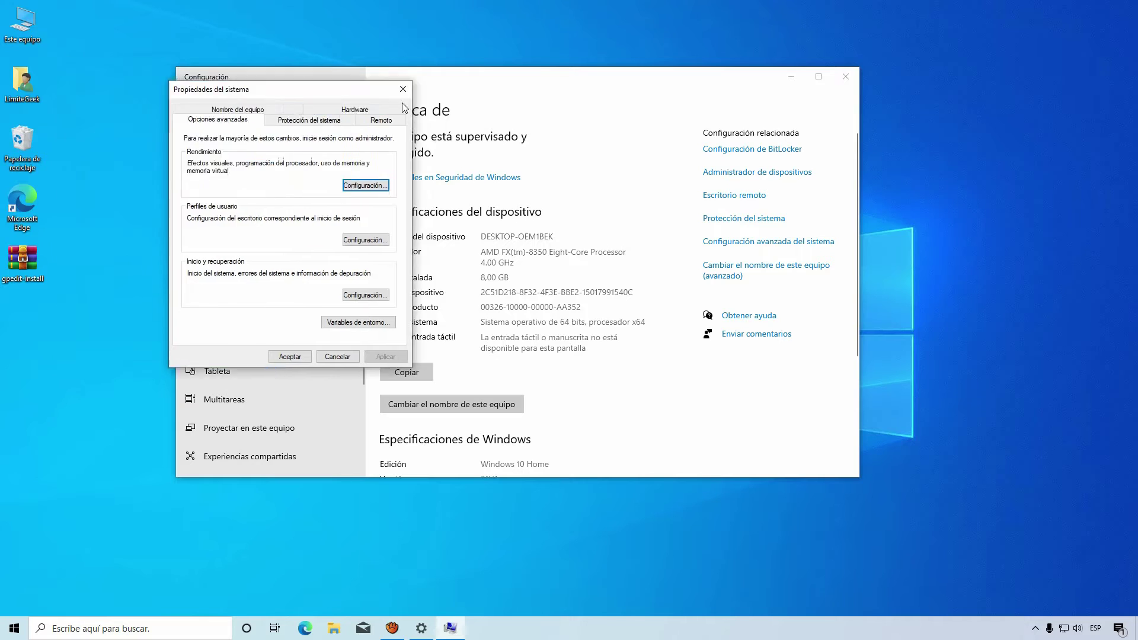
pyautogui.click(549, 140)
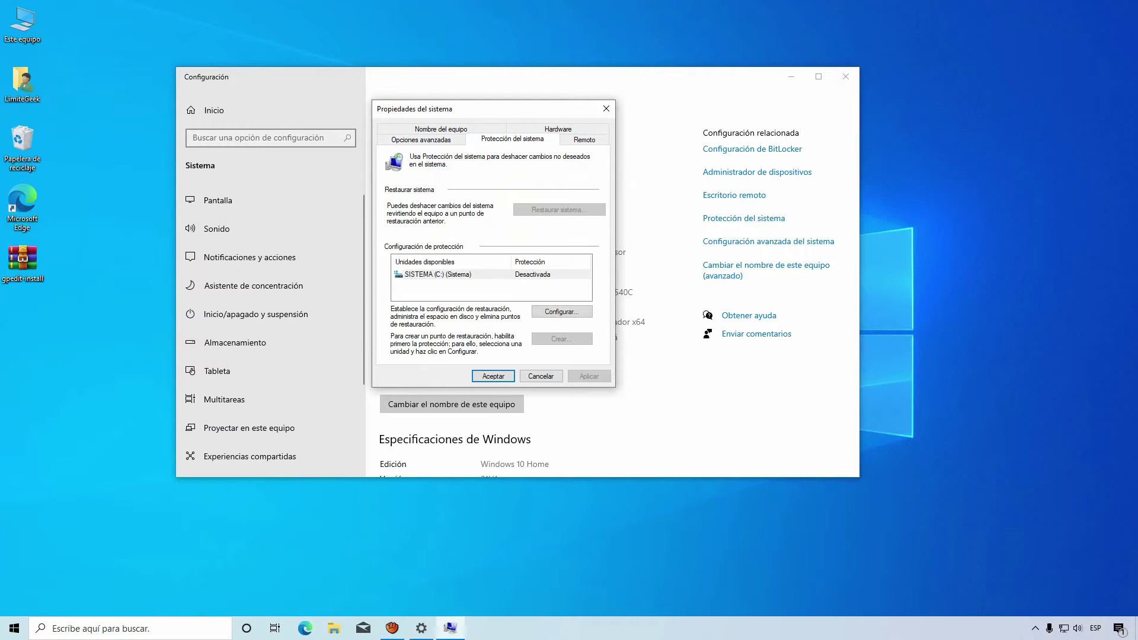
# Activate system protection for the SISTEMA (C:) drive with a maximum disk usage of 3% (13,97 GB).
pyautogui.click(463, 274)
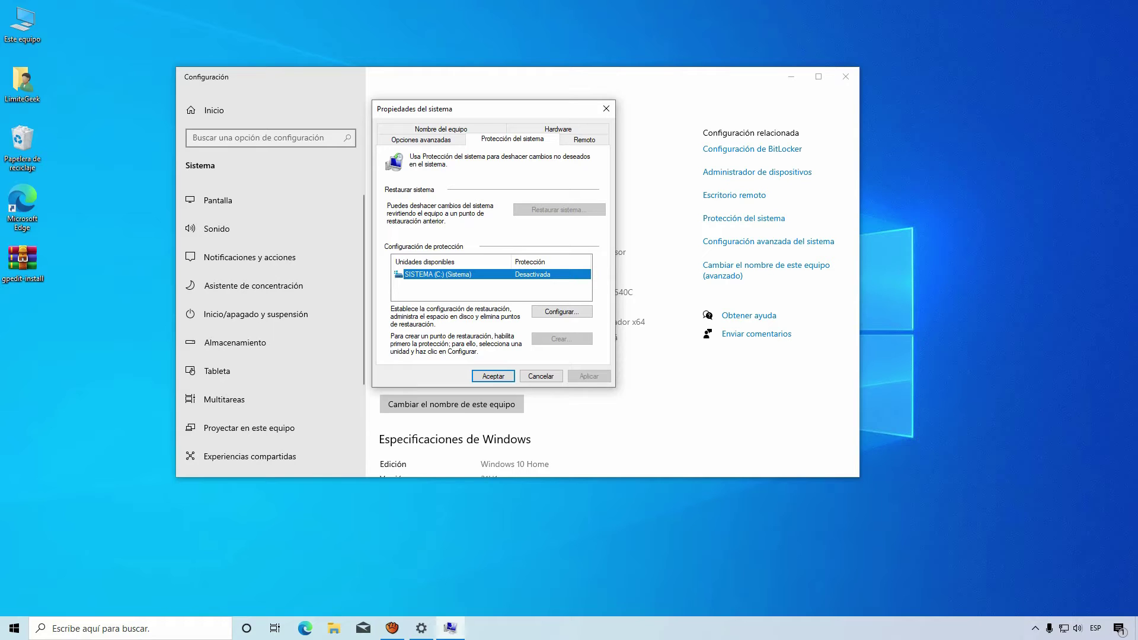
pyautogui.click(562, 312)
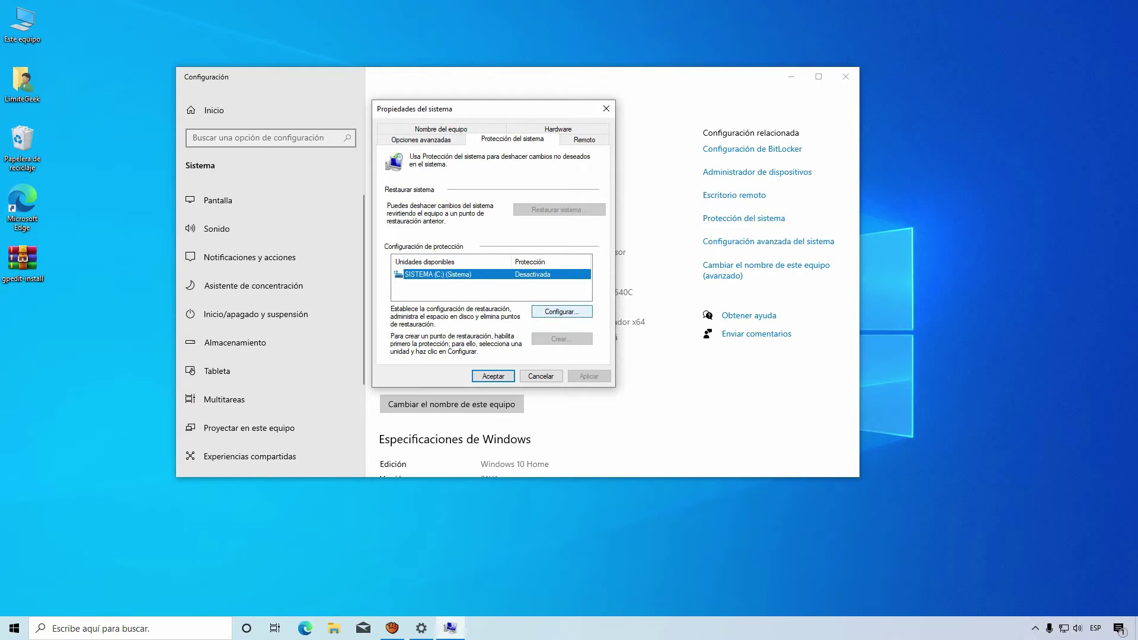
pyautogui.click(431, 194)
pyautogui.moveTo(479, 318); pyautogui.dragTo(484, 318)
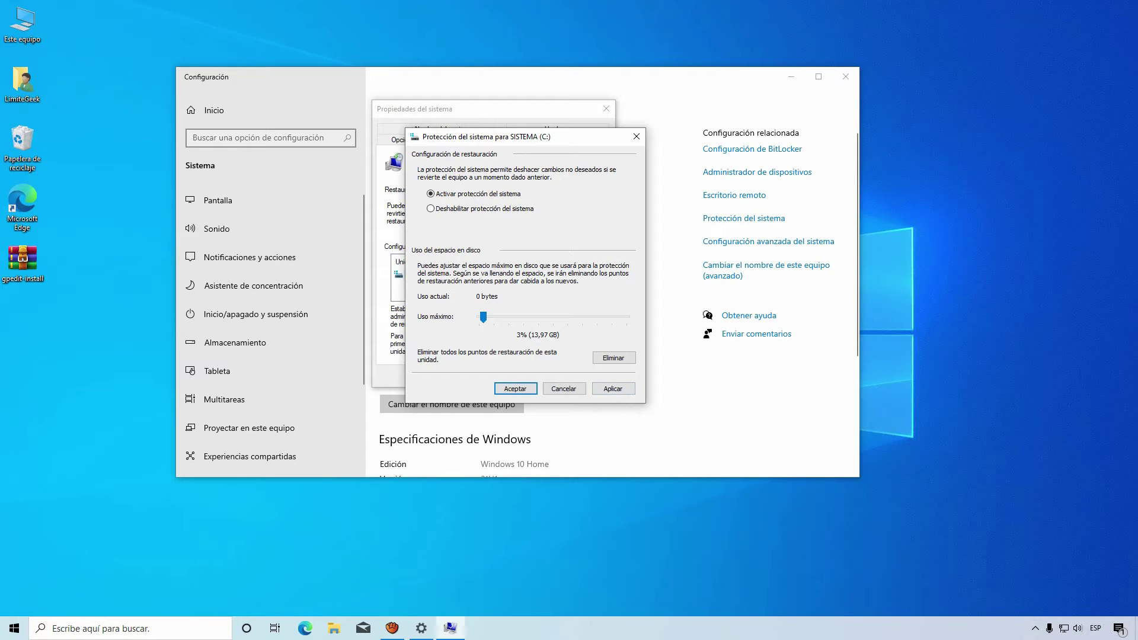
pyautogui.click(613, 389)
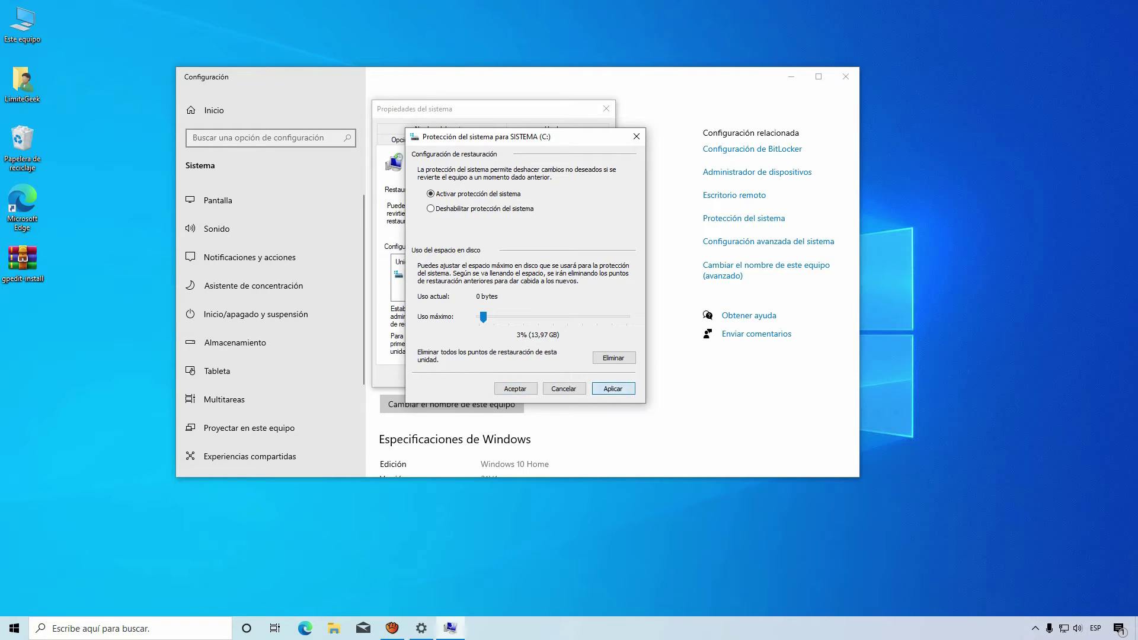
pyautogui.click(516, 389)
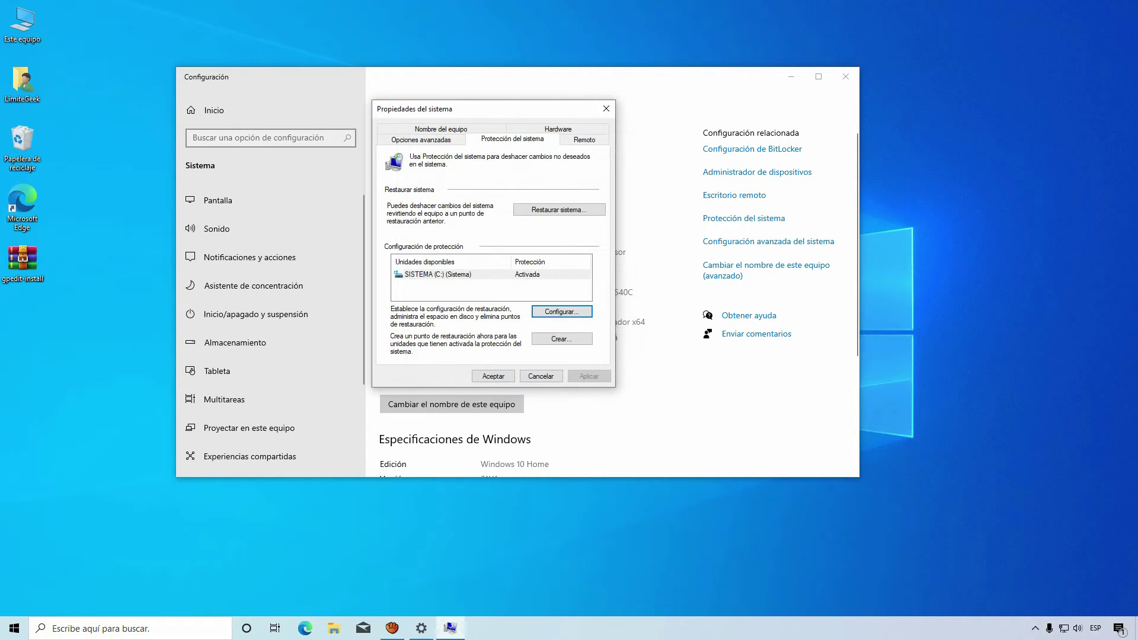
# Create a restore point described as "Punto 1" and close the system properties and settings windows.
pyautogui.click(562, 338)
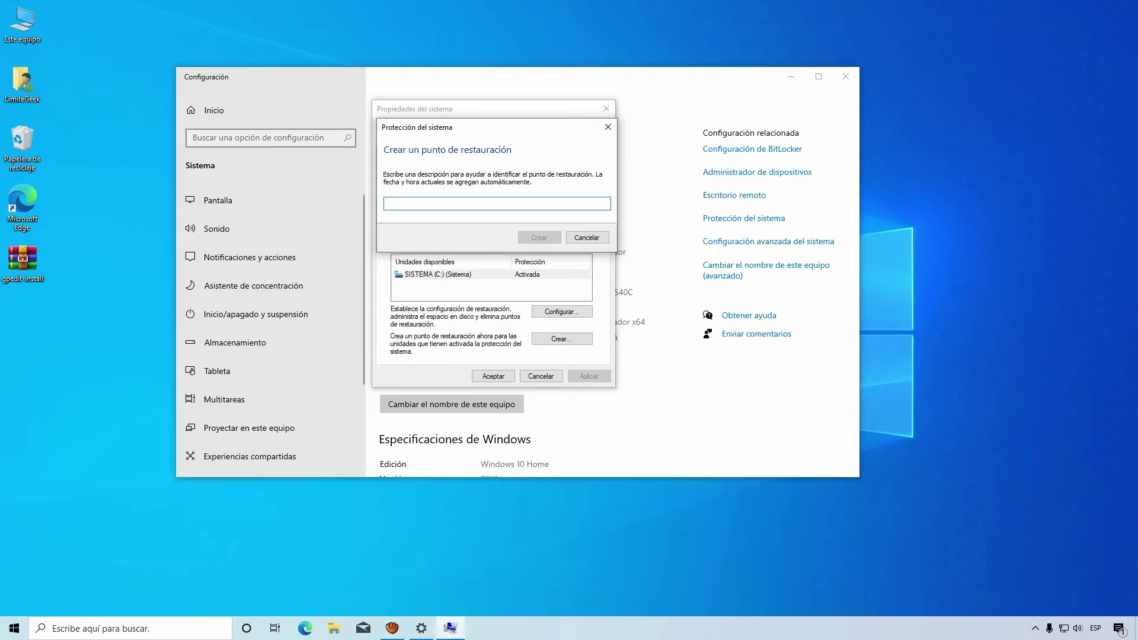
pyautogui.write('Punto 1')
pyautogui.press('Return')
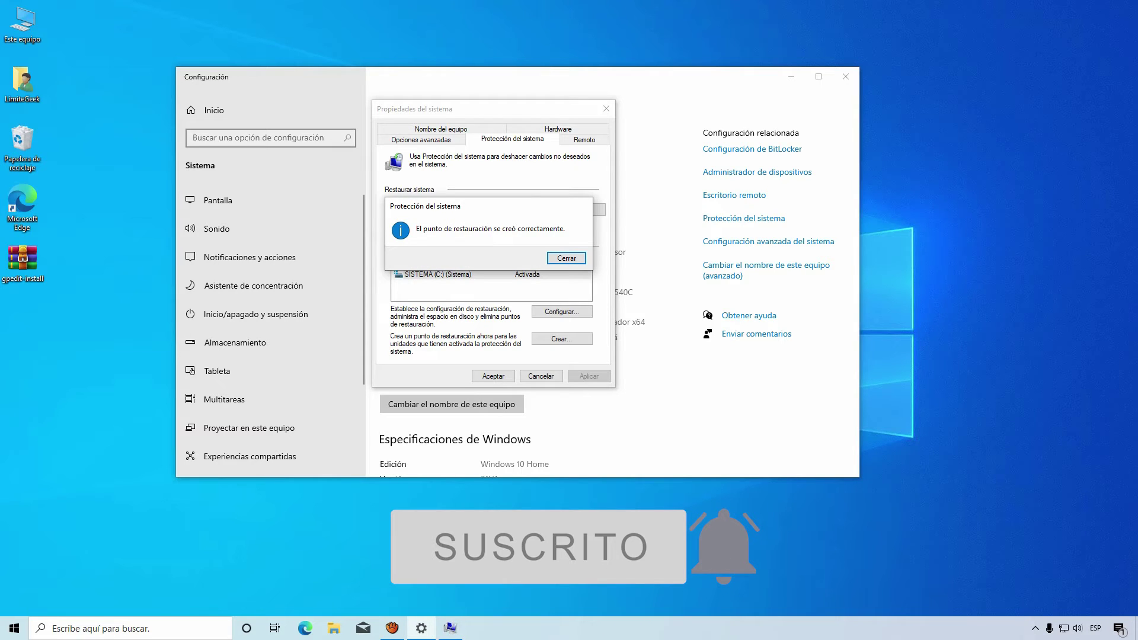
pyautogui.click(567, 259)
pyautogui.click(494, 376)
pyautogui.click(846, 76)
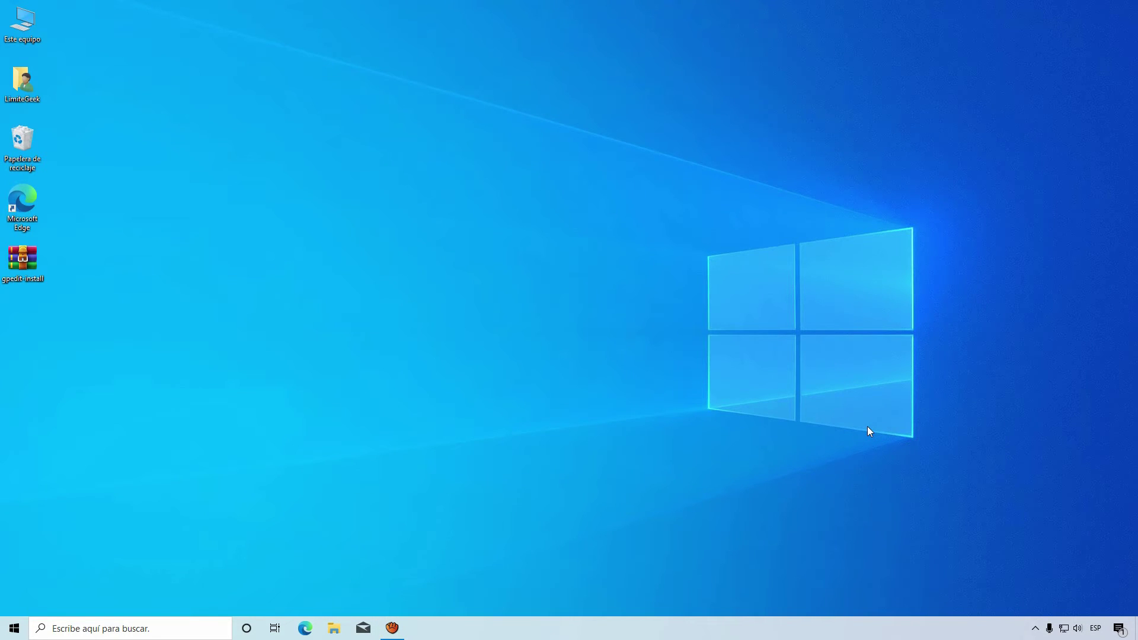
# Turn off real-time protection, cloud-based protection and automatic sample submission in Windows Security's virus and threat protection settings.
pyautogui.click(1036, 628)
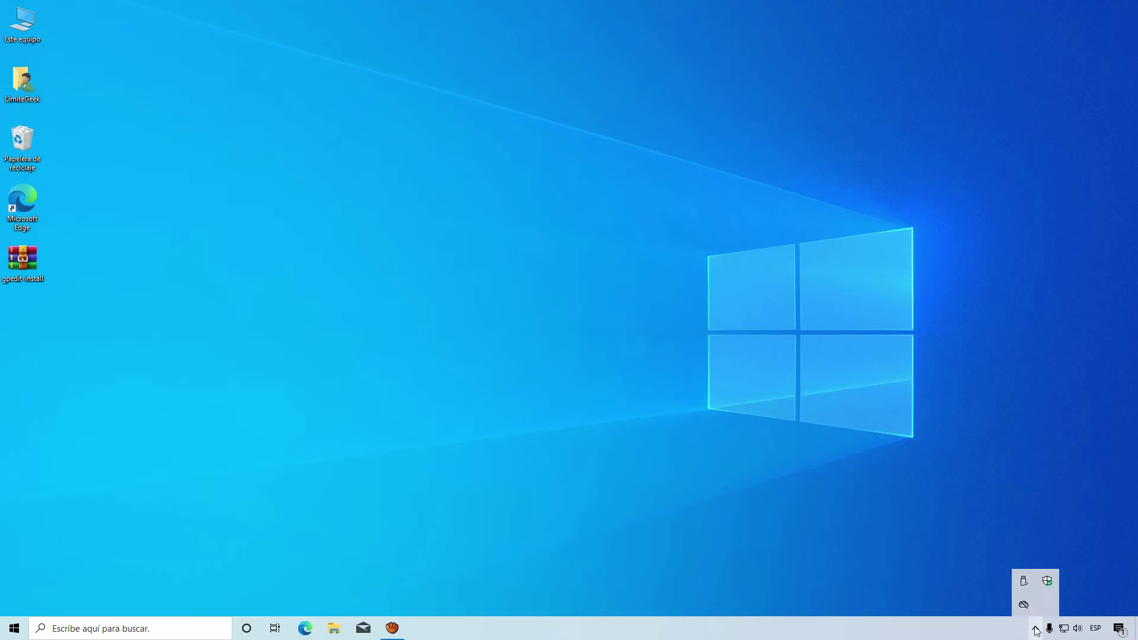
pyautogui.click(1048, 582)
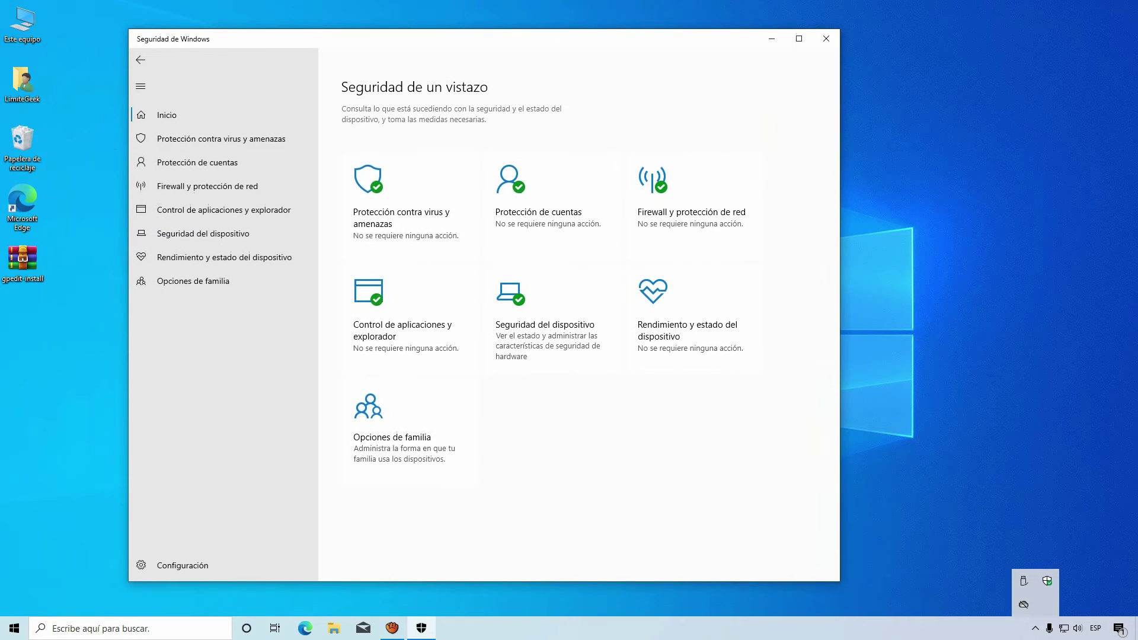
pyautogui.click(411, 206)
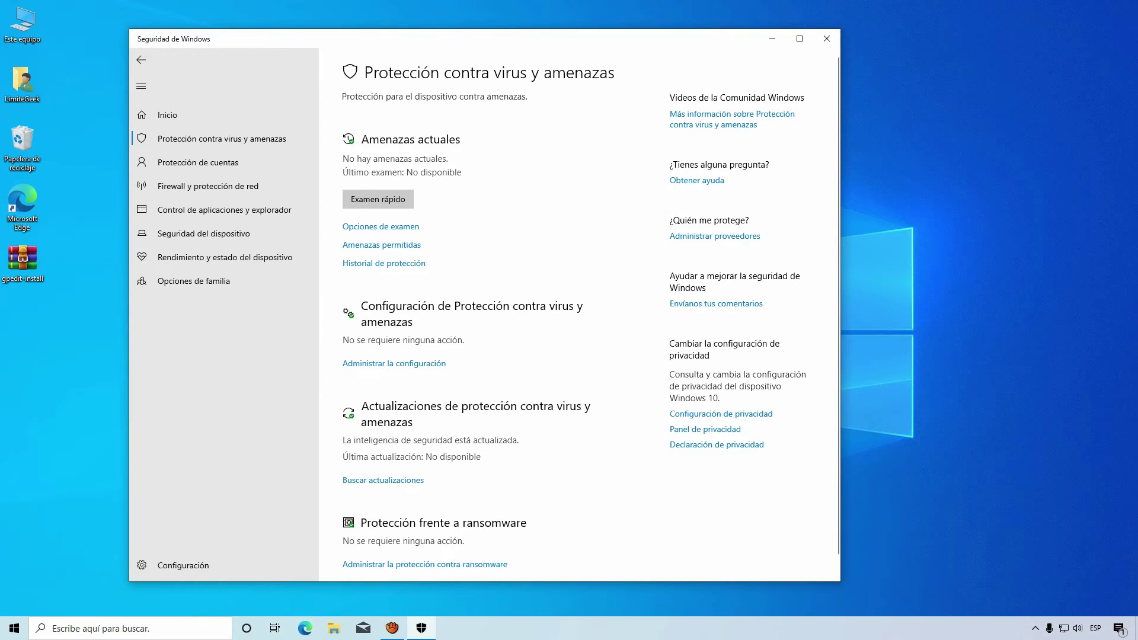
pyautogui.click(394, 363)
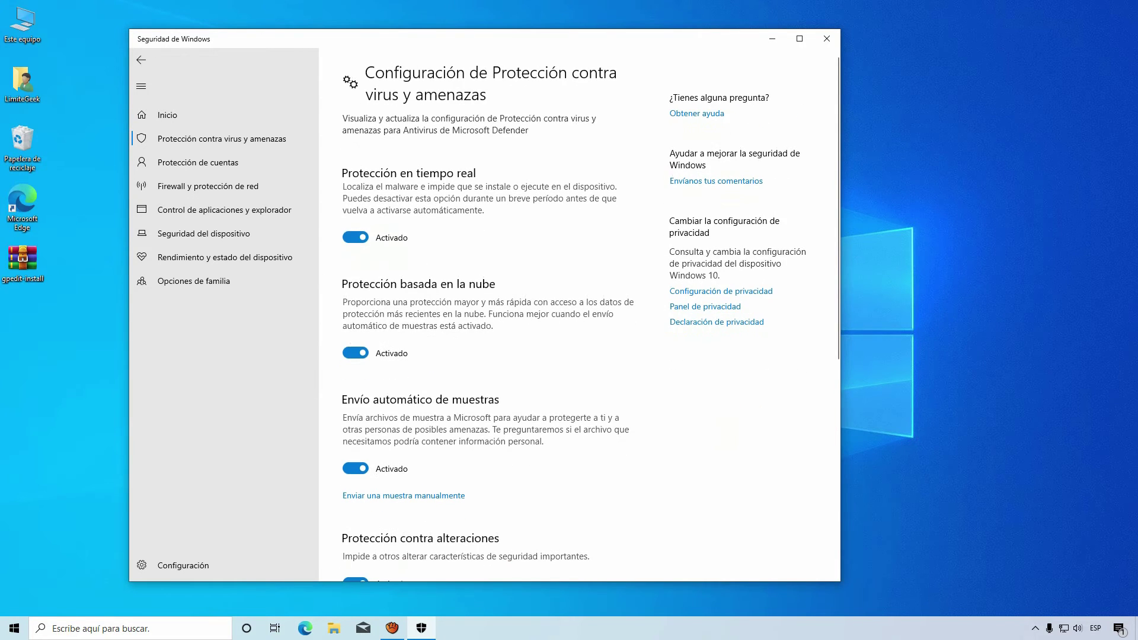
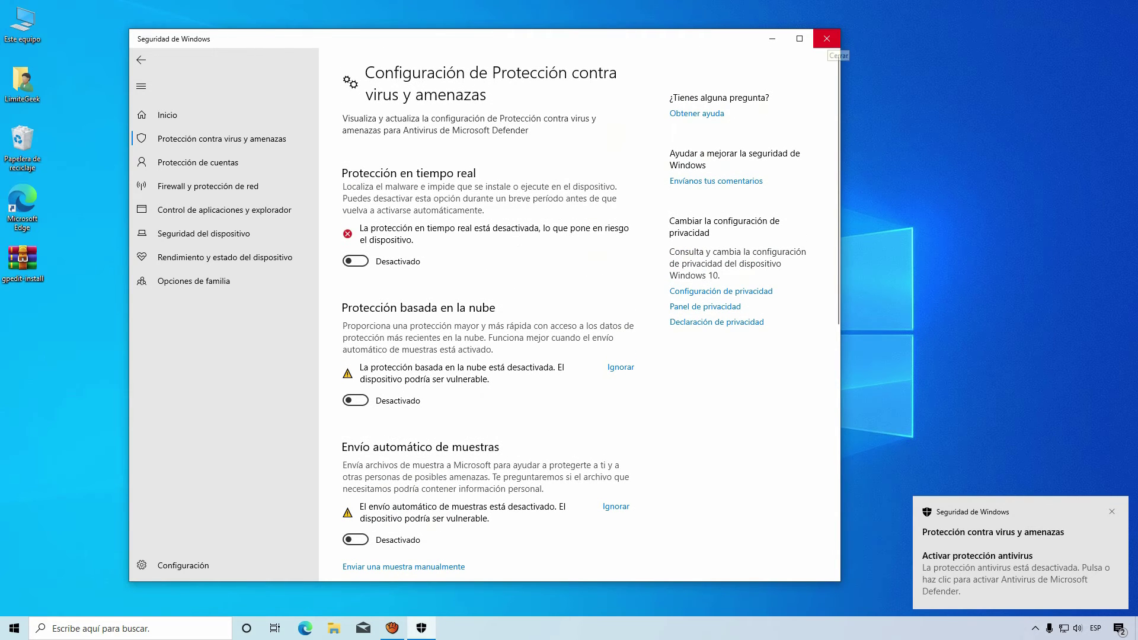
pyautogui.click(827, 38)
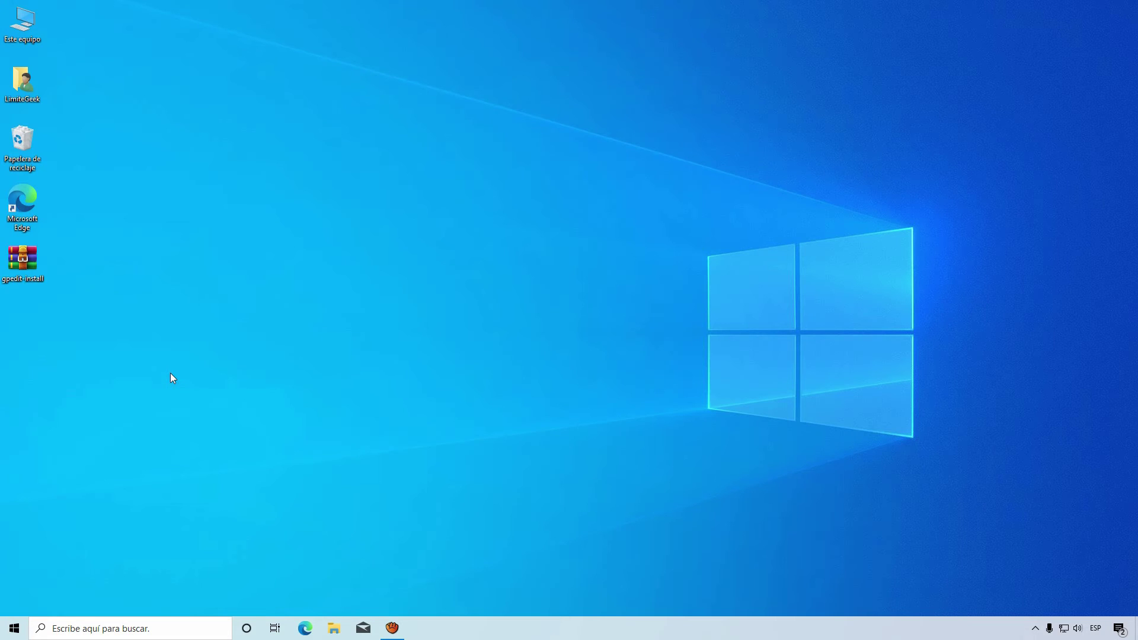
# Extract the gpedit-install archive on the desktop into its own gpedit-install folder.
pyautogui.rightClick(23, 260)
pyautogui.moveTo(74, 282)
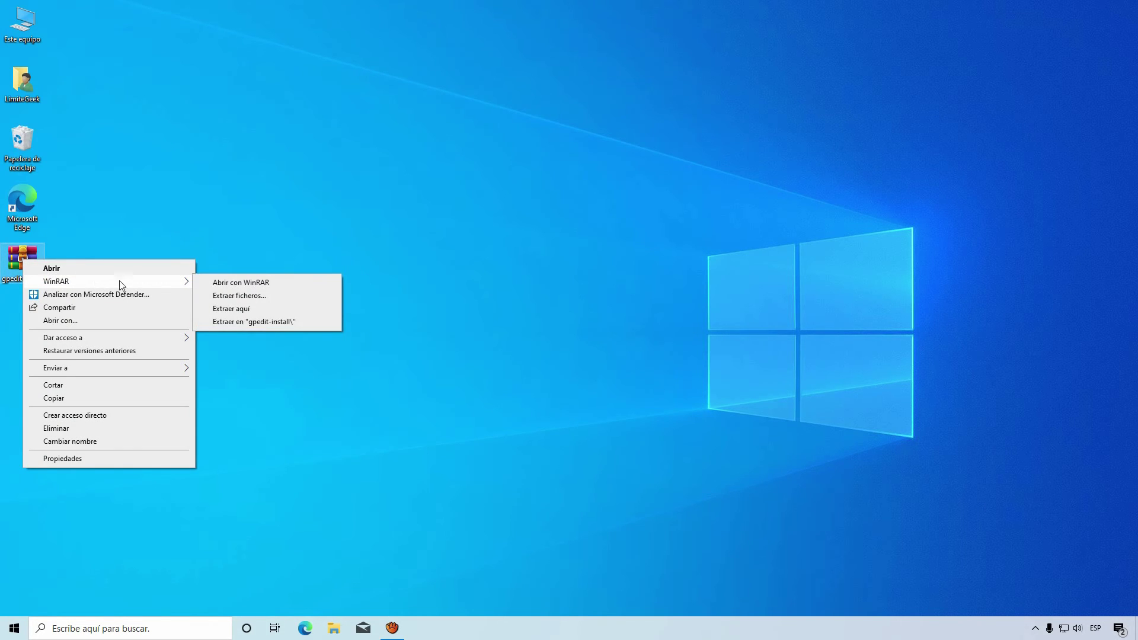
pyautogui.click(277, 323)
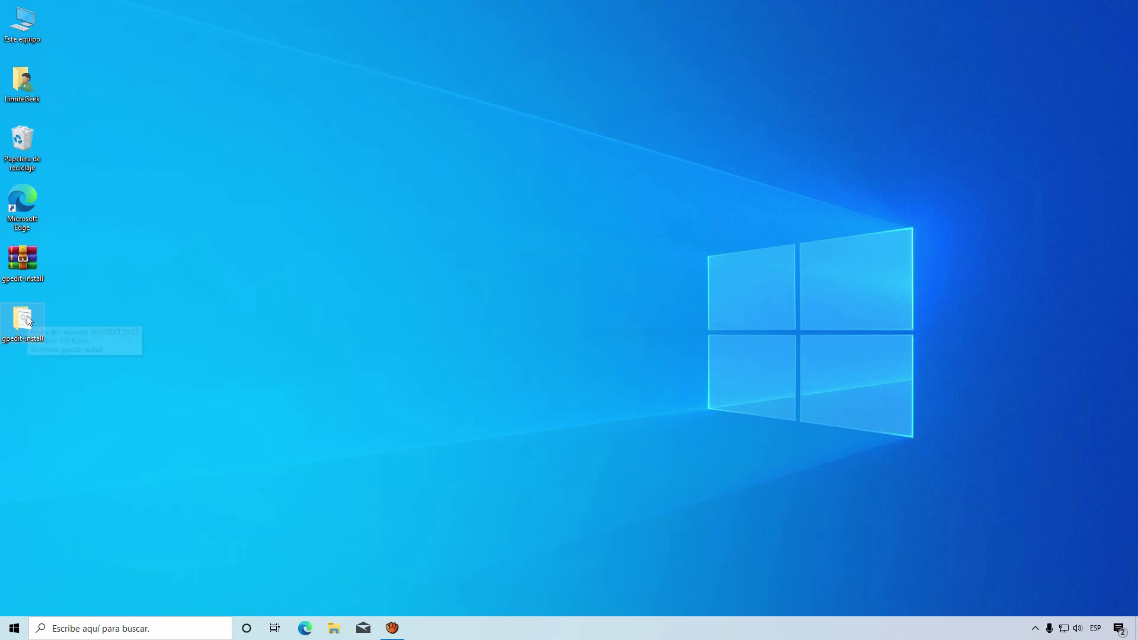
# Run the gpedit-install batch file from the extracted folder as administrator.
pyautogui.doubleClick(29, 319)
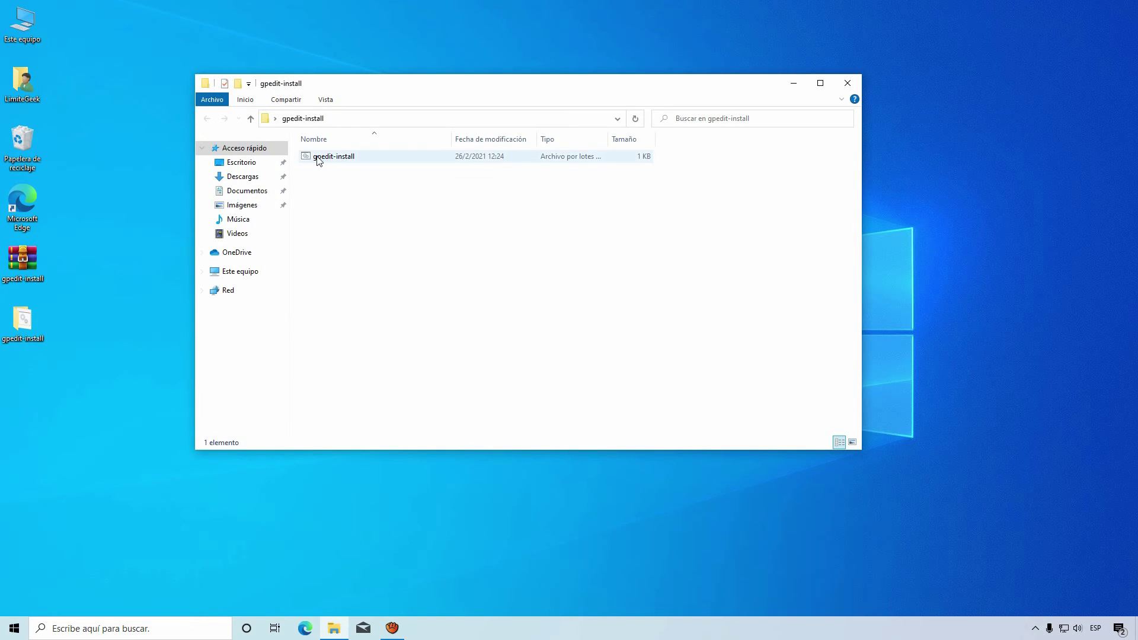
pyautogui.rightClick(319, 158)
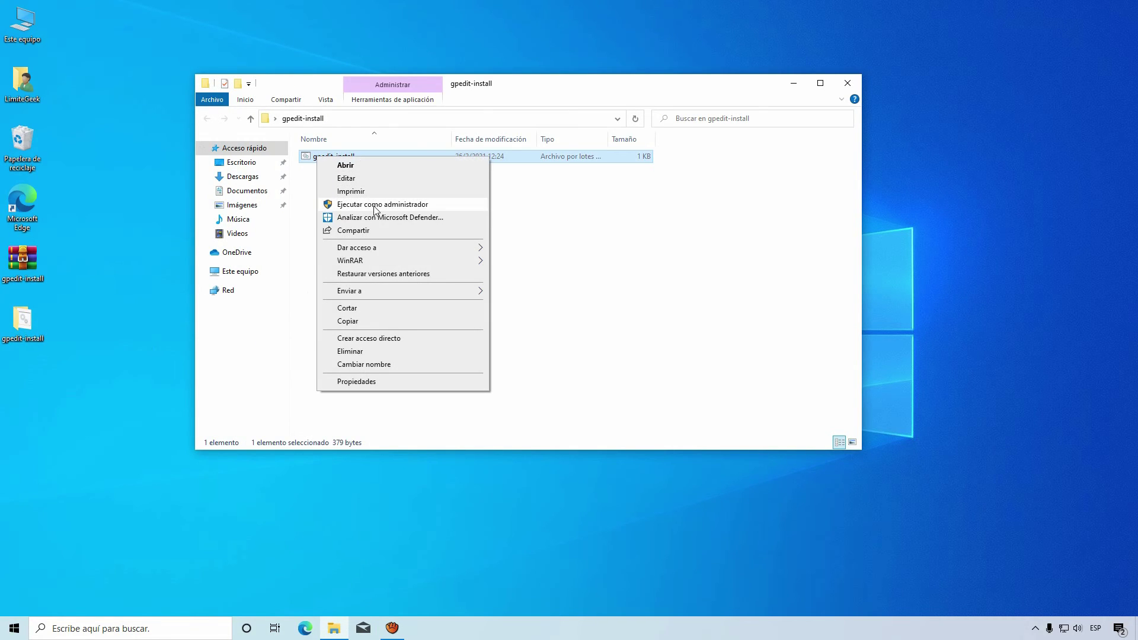
pyautogui.click(374, 210)
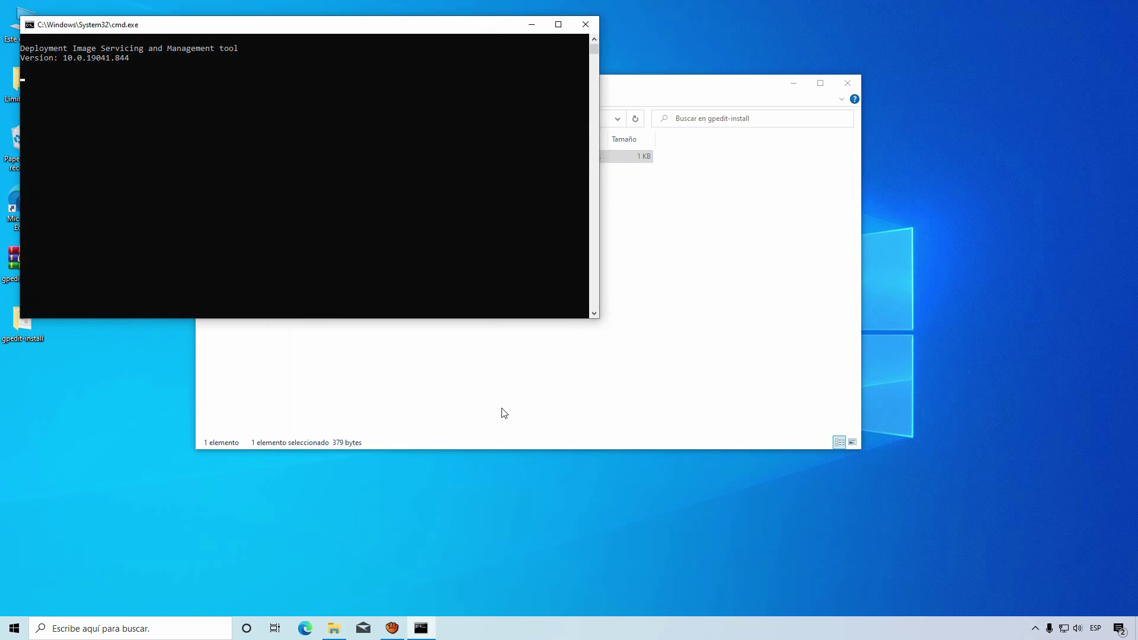
# Dismiss the command window once the package installation has finished and close the gpedit-install folder.
pyautogui.moveTo(448, 25); pyautogui.dragTo(537, 99)
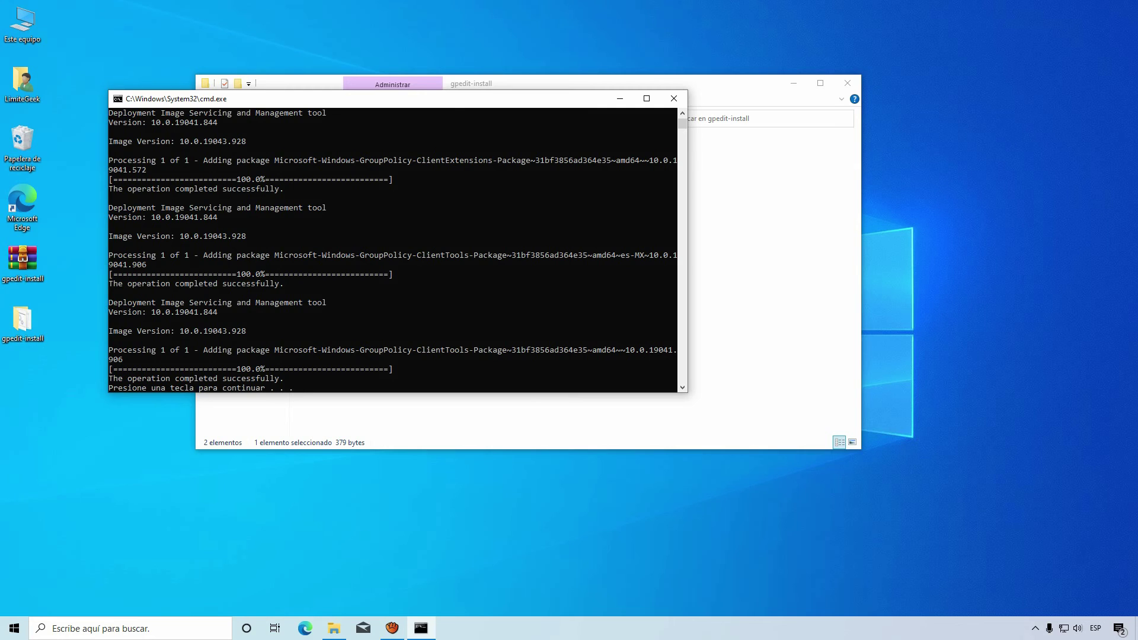
pyautogui.press('Return')
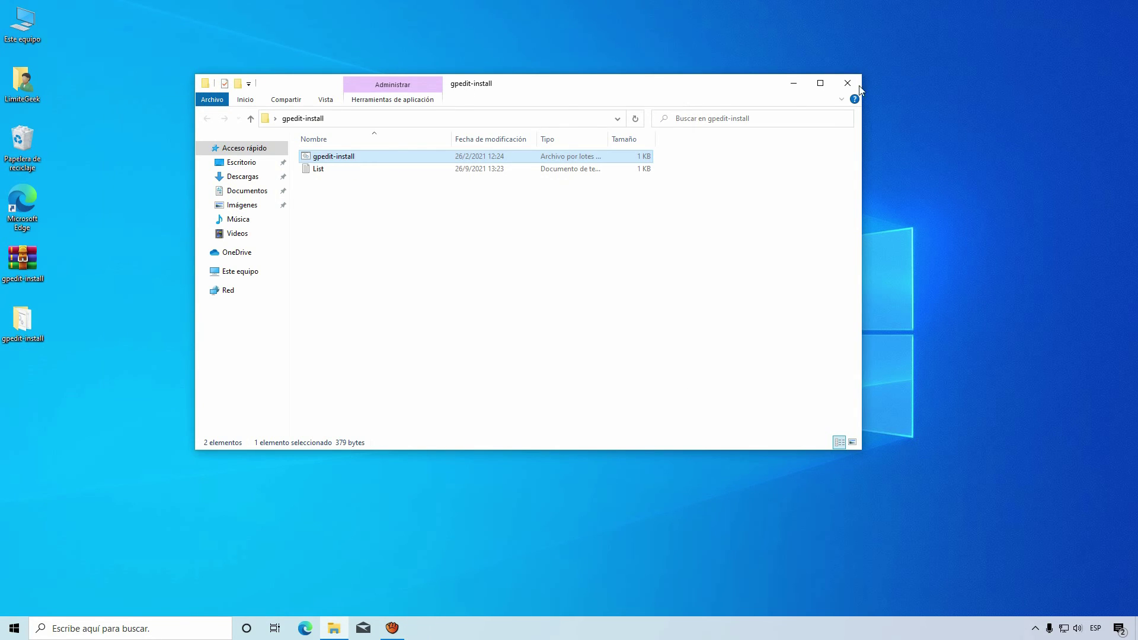
pyautogui.click(848, 83)
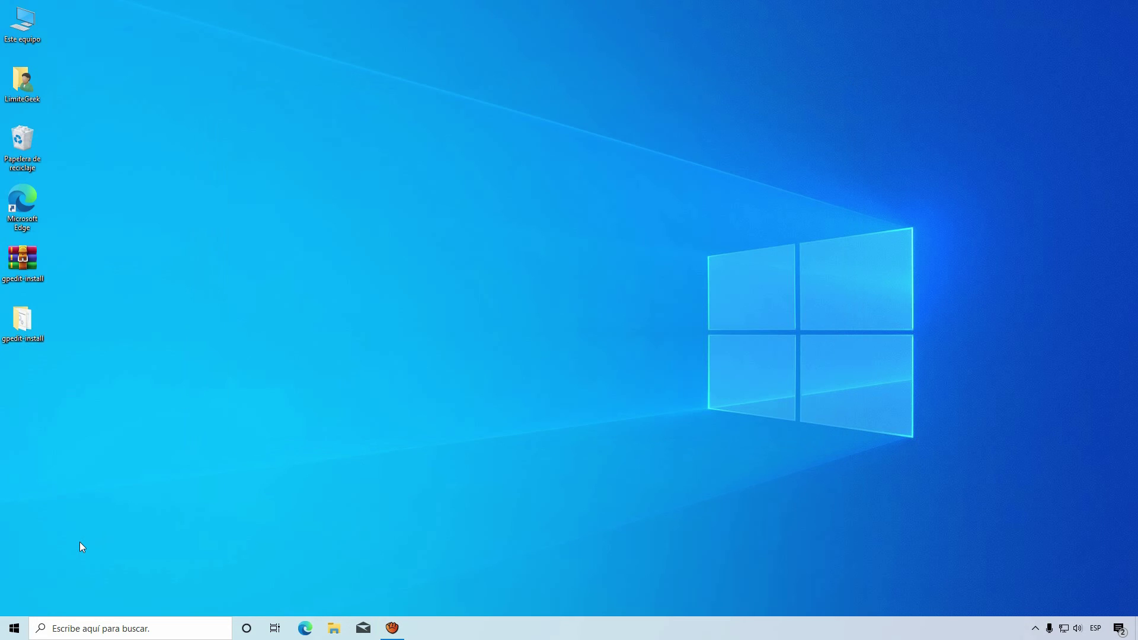
# Open the Local Group Policy Editor by running gpedit.msc, then enlarge its window and widen the console tree.
pyautogui.press('super+r')
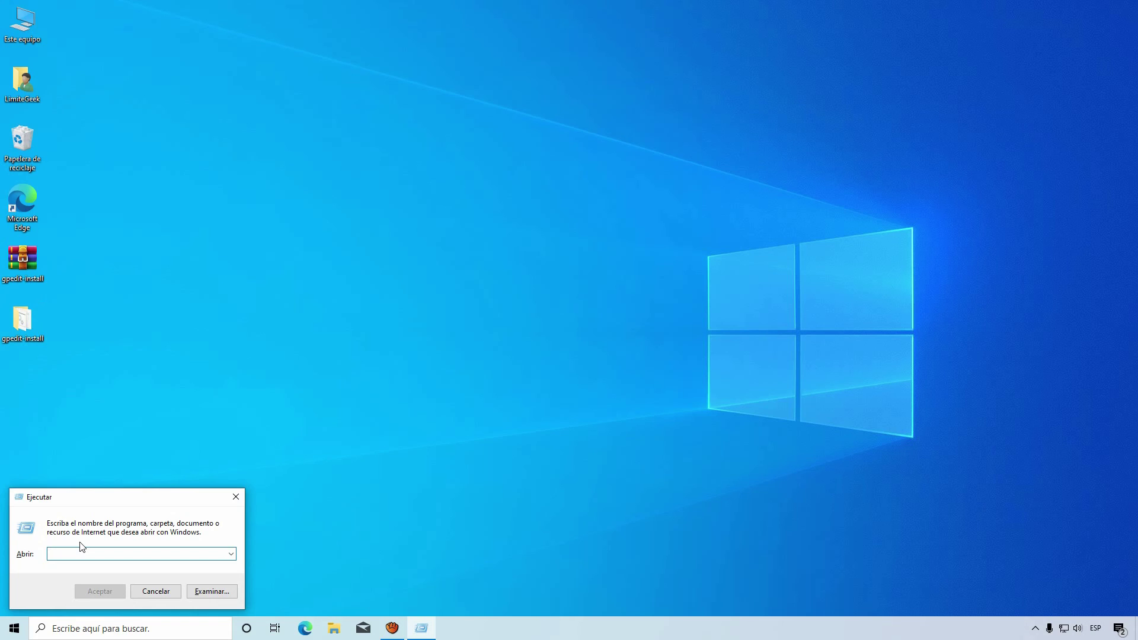
pyautogui.write('g')
pyautogui.press('BackSpace')
pyautogui.write('gpedit.msc')
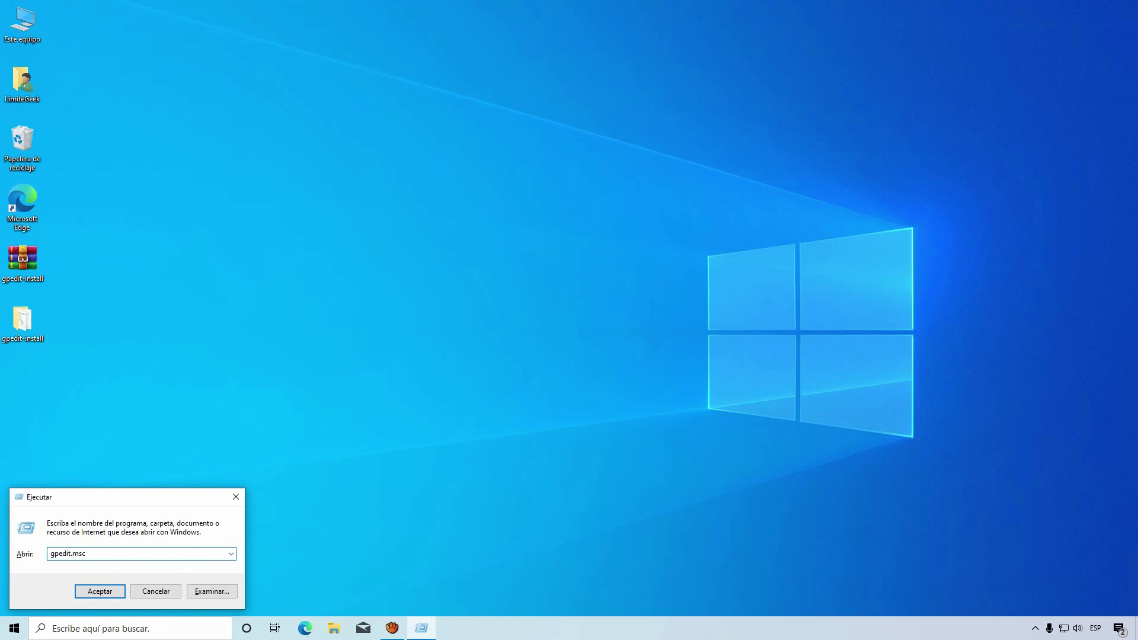
pyautogui.press('Return')
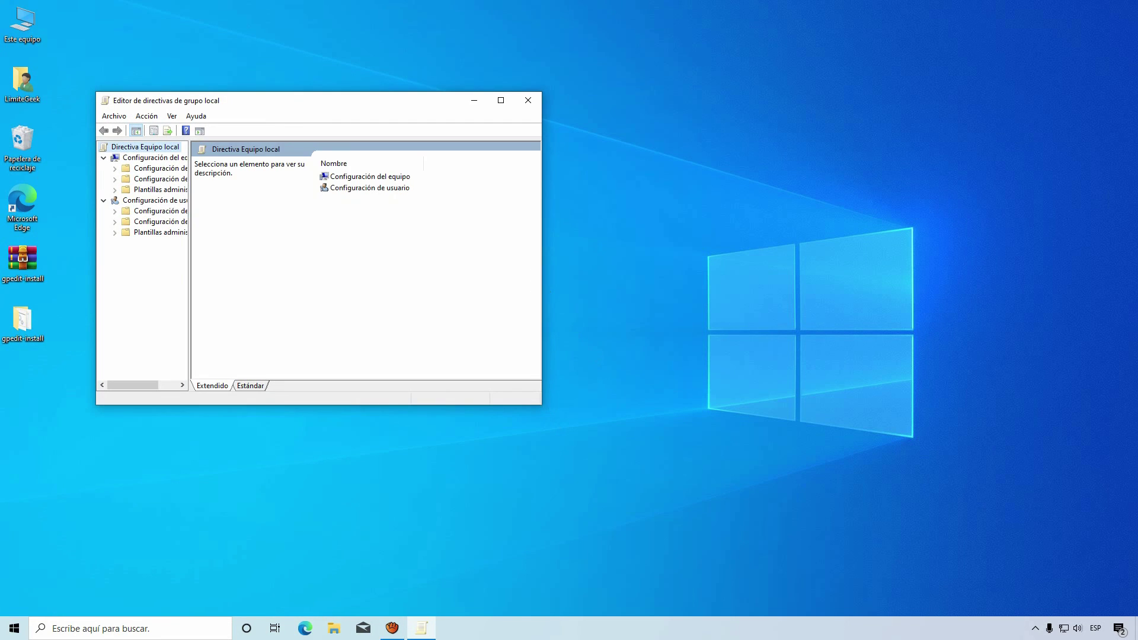
pyautogui.moveTo(542, 405); pyautogui.dragTo(936, 502)
pyautogui.moveTo(189, 308); pyautogui.dragTo(265, 309)
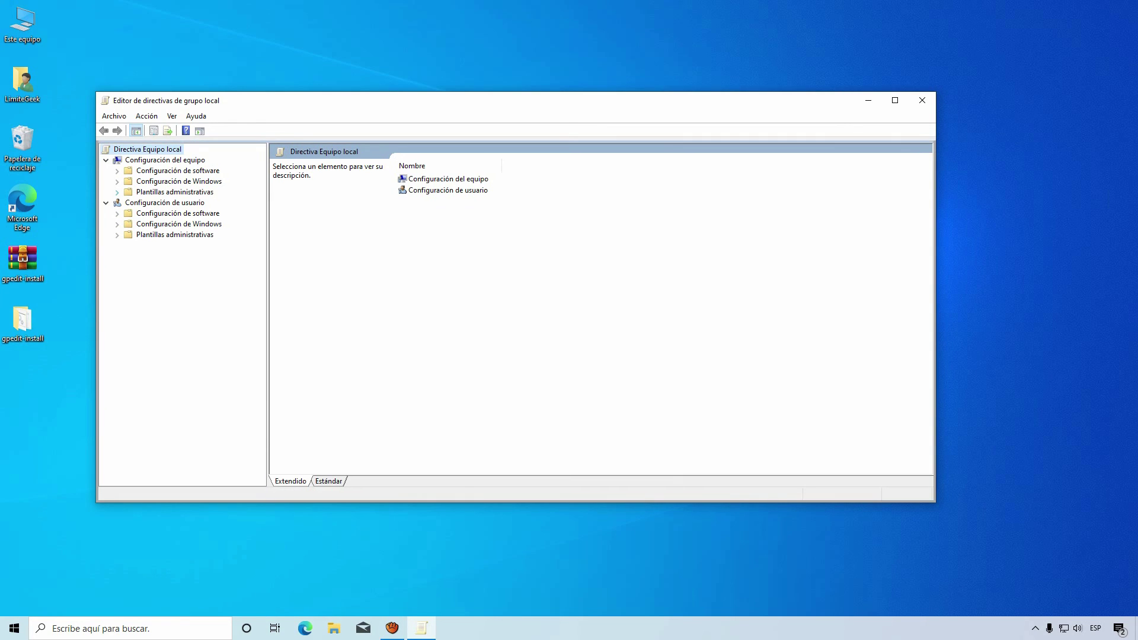
# View the contents of Plantillas administrativas under Configuración del equipo and close the policy editor.
pyautogui.click(117, 192)
pyautogui.click(117, 192)
pyautogui.click(169, 192)
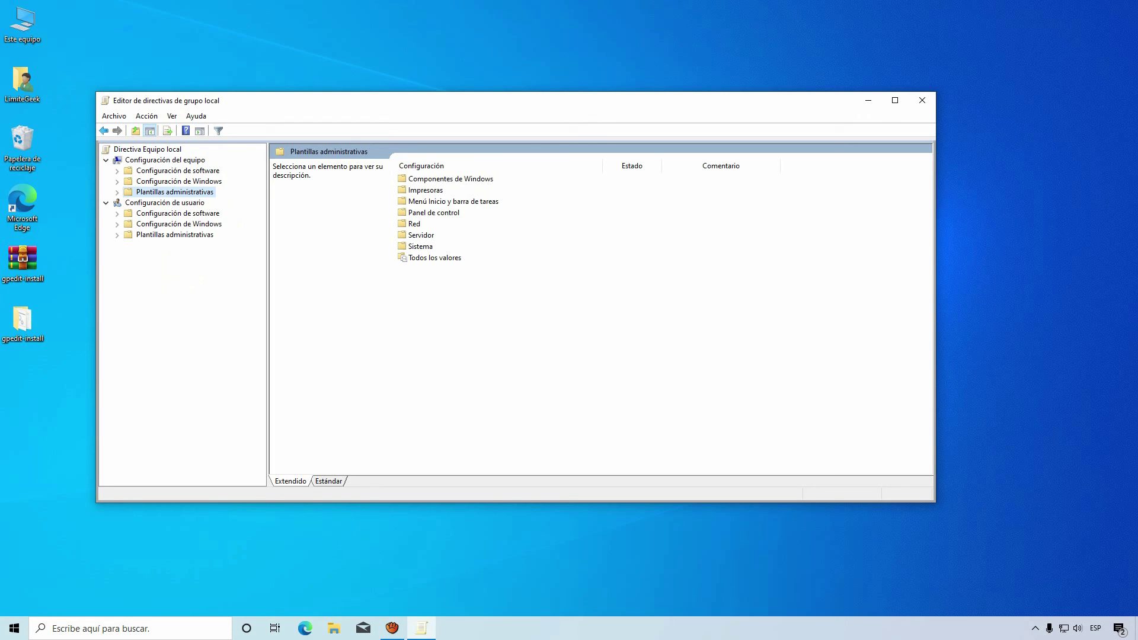
pyautogui.click(924, 102)
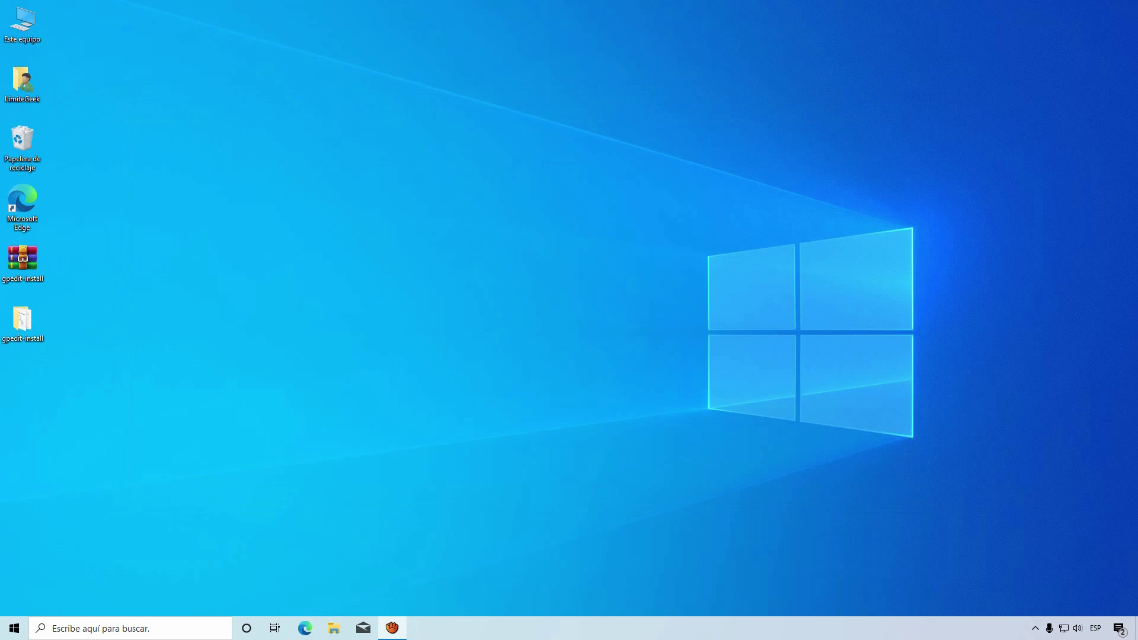